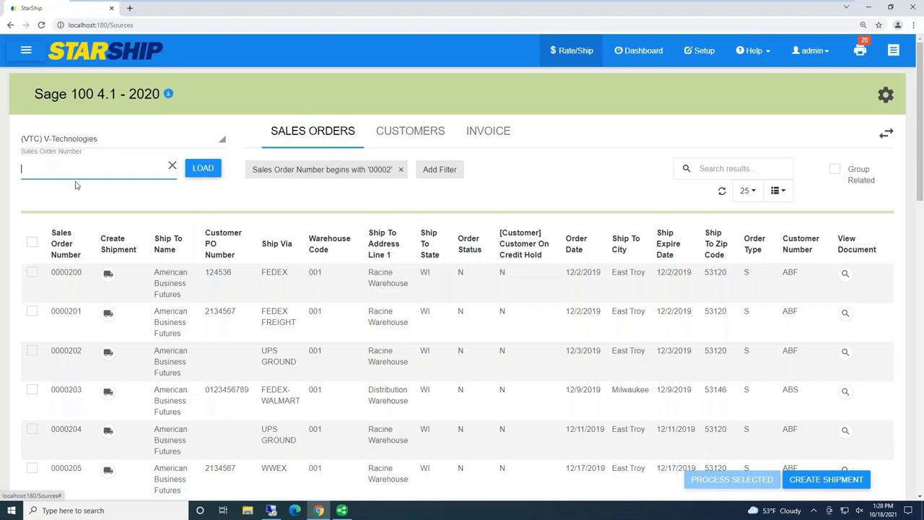
Step: Load sales order 222 from Sage 100 into StarShip's sales orders list
text(222)
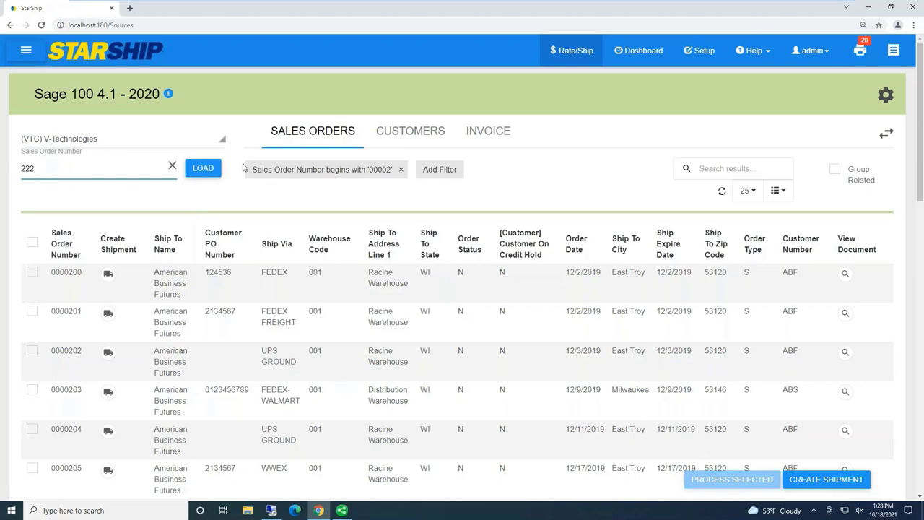
click(202, 171)
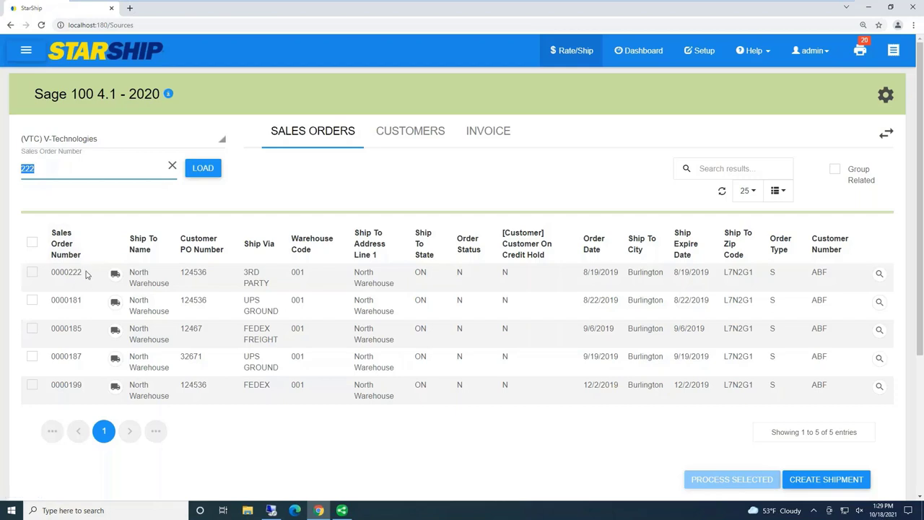
Step: Start a parcel shipment for order 0000222, creating shipment 00001830
click(115, 277)
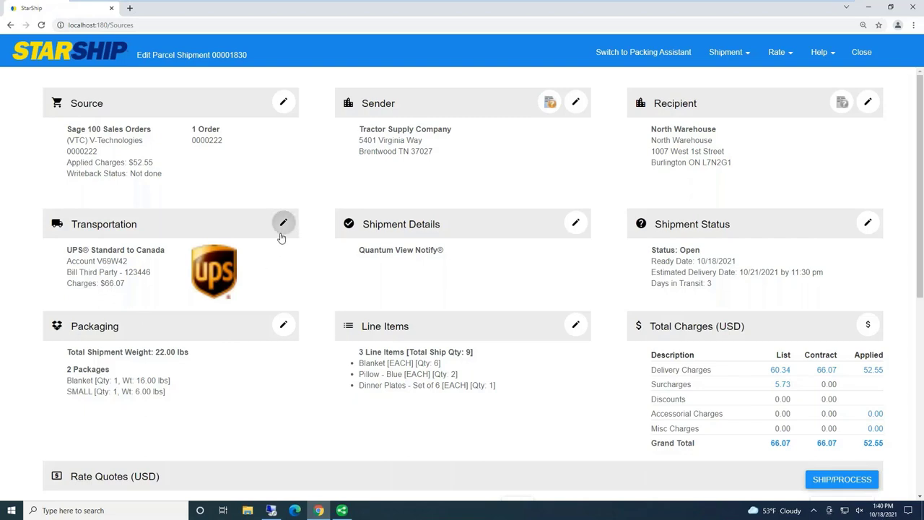
click(283, 223)
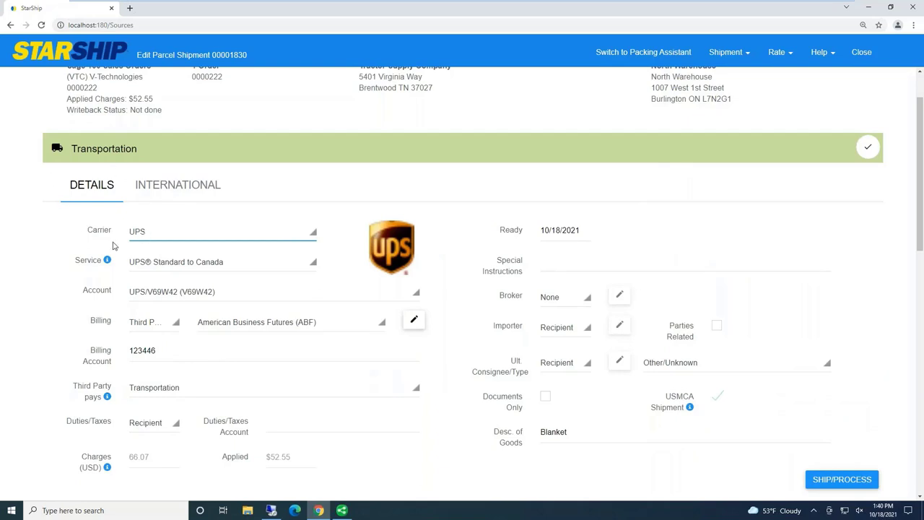
click(146, 323)
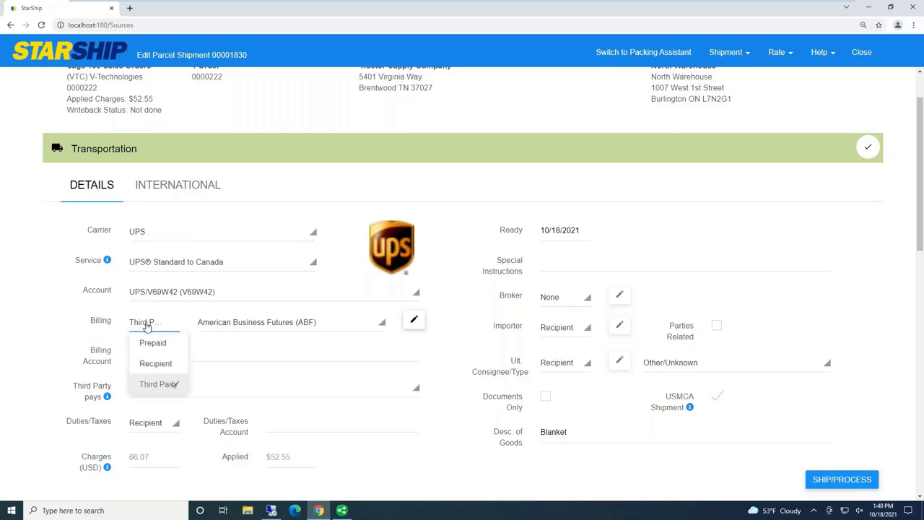
click(159, 384)
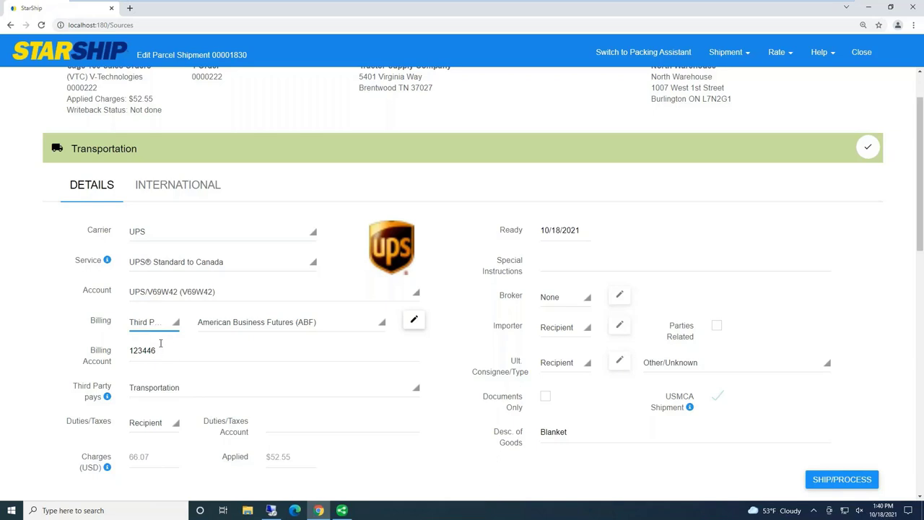
click(158, 327)
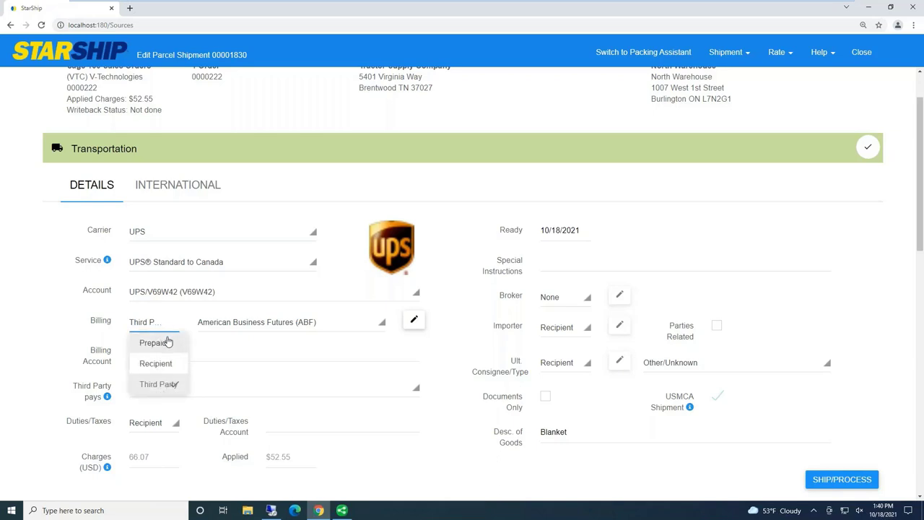
click(154, 343)
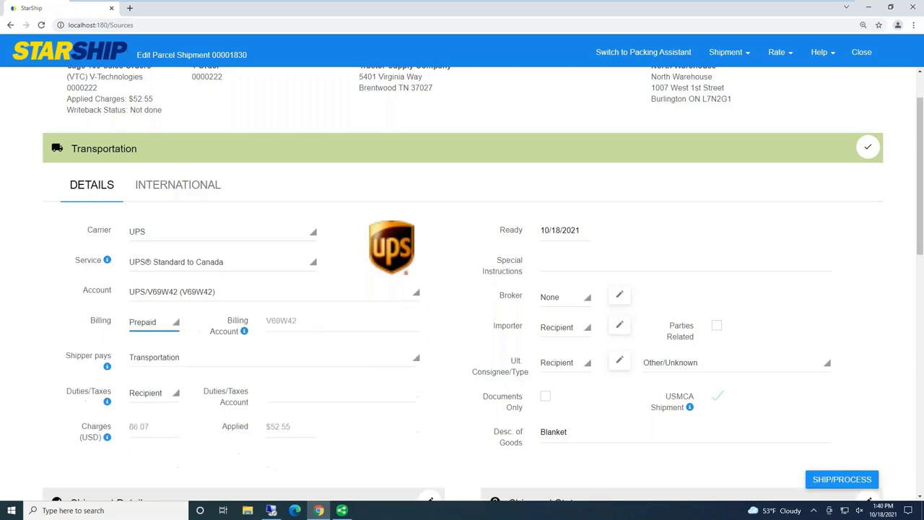
click(868, 148)
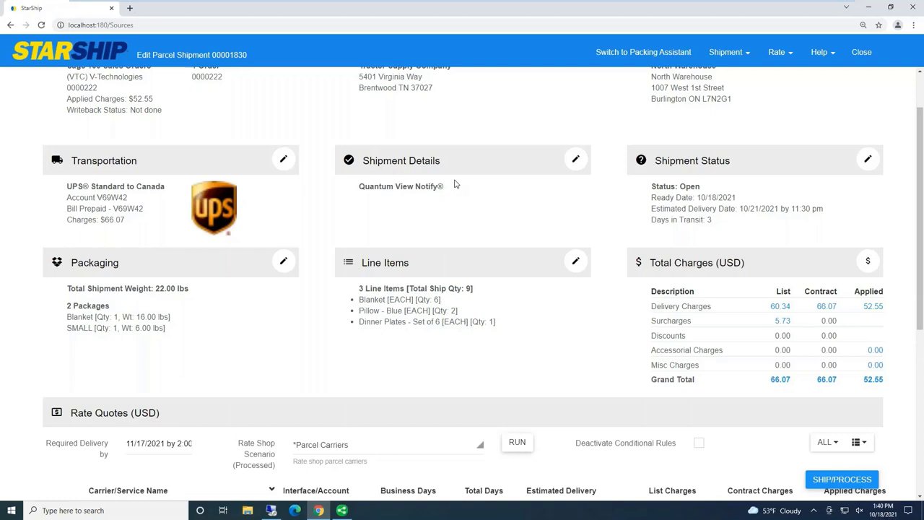
Step: Expand both packages and move Pillow - Blue into the Blanket package (weights 16 and 6)
click(283, 261)
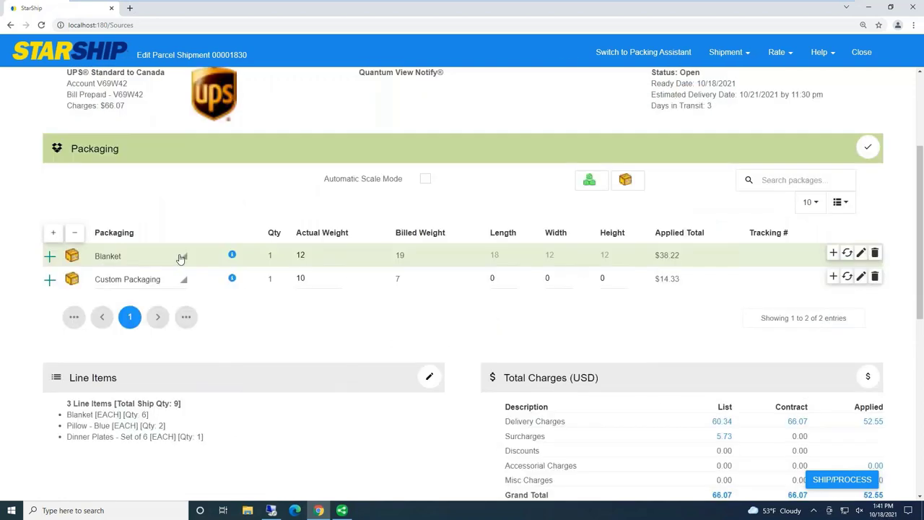
click(49, 255)
click(57, 306)
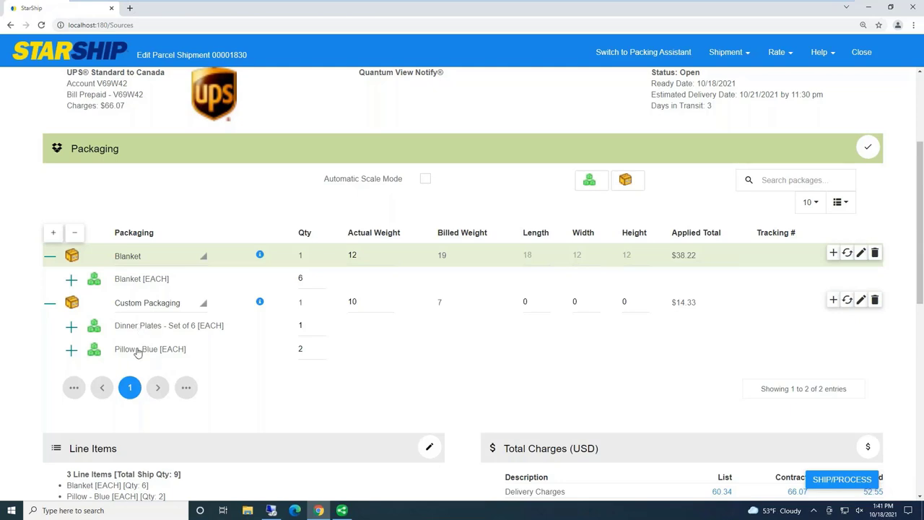
drag(138, 349, 145, 263)
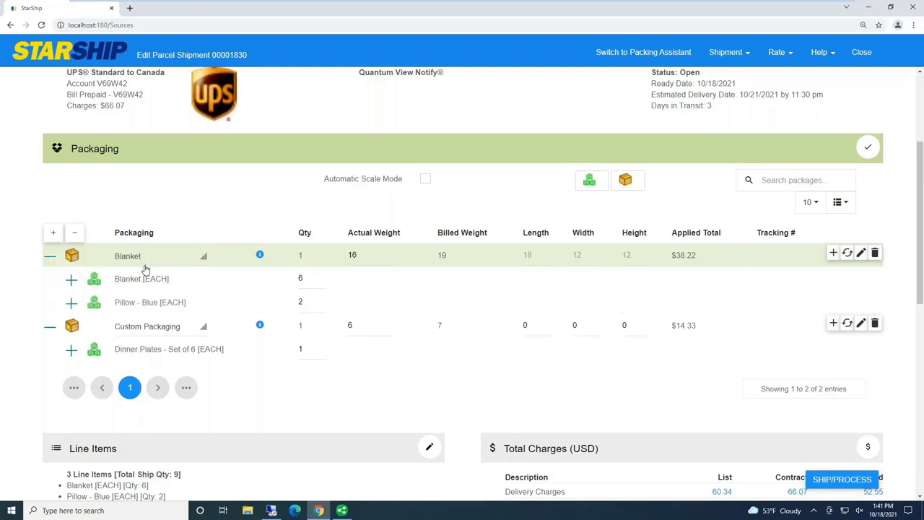
Step: Give the second package SMALL packaging, sizing it 12 × 12 × 6
click(144, 332)
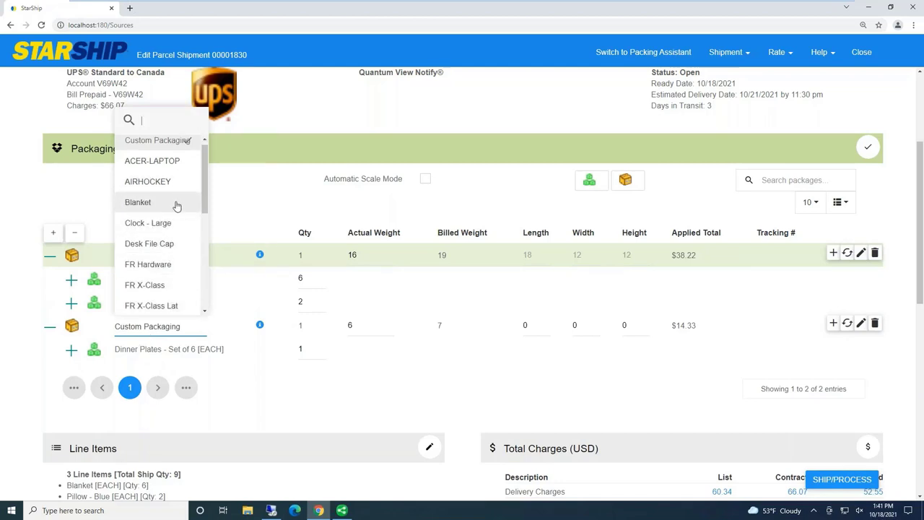
scroll(195, 273, down, 4)
scroll(194, 272, down, 2)
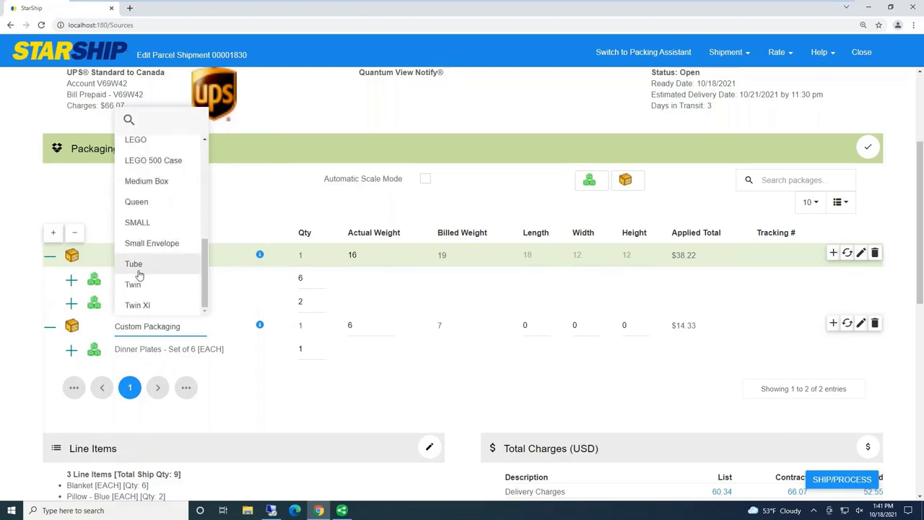
click(138, 222)
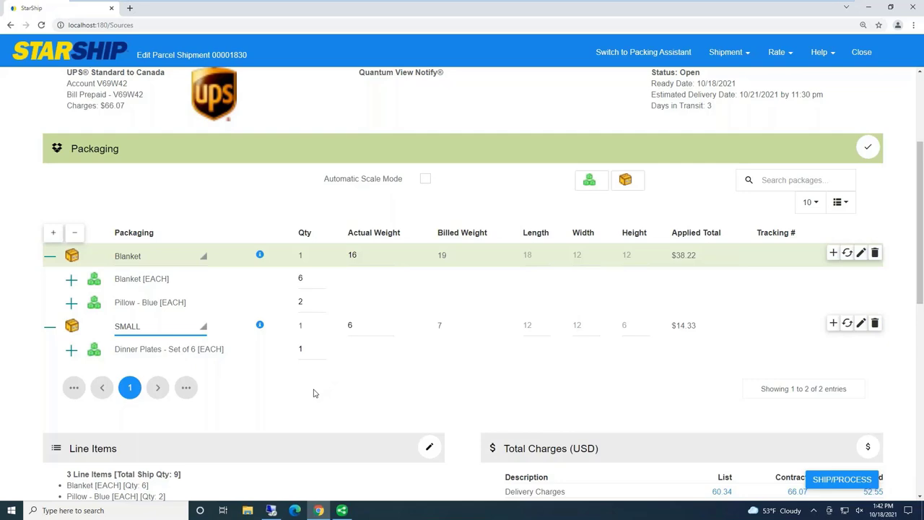
scroll(333, 376, down, 5)
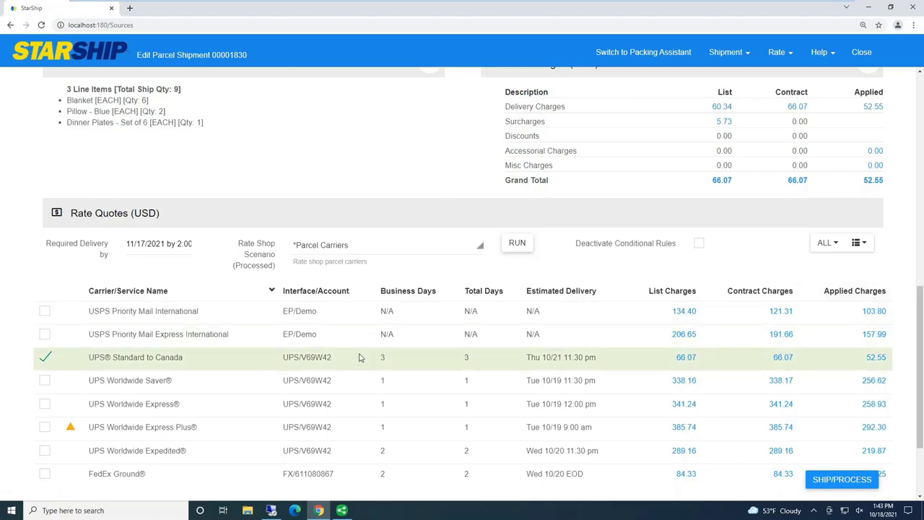
scroll(359, 356, up, 1)
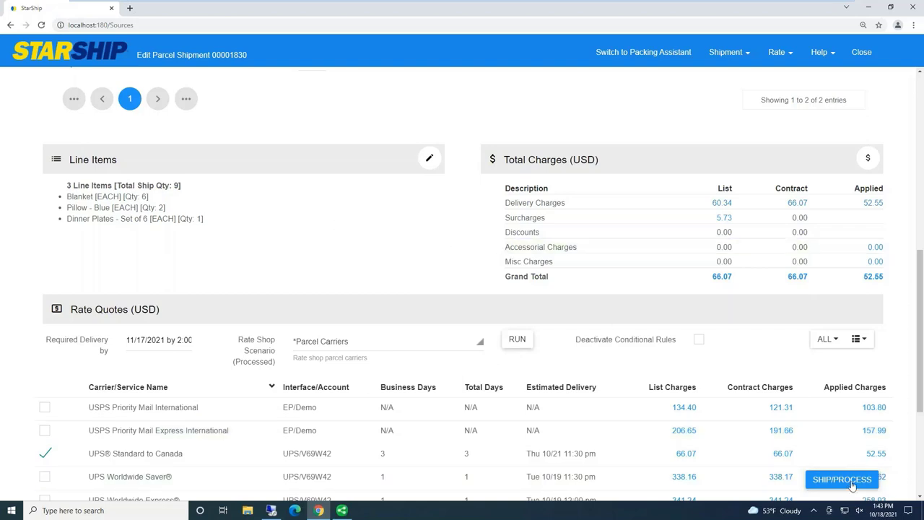
Step: Ship/Process (F3) shipment 00001830 to generate the UPS label, packing list and commercial invoice
click(730, 52)
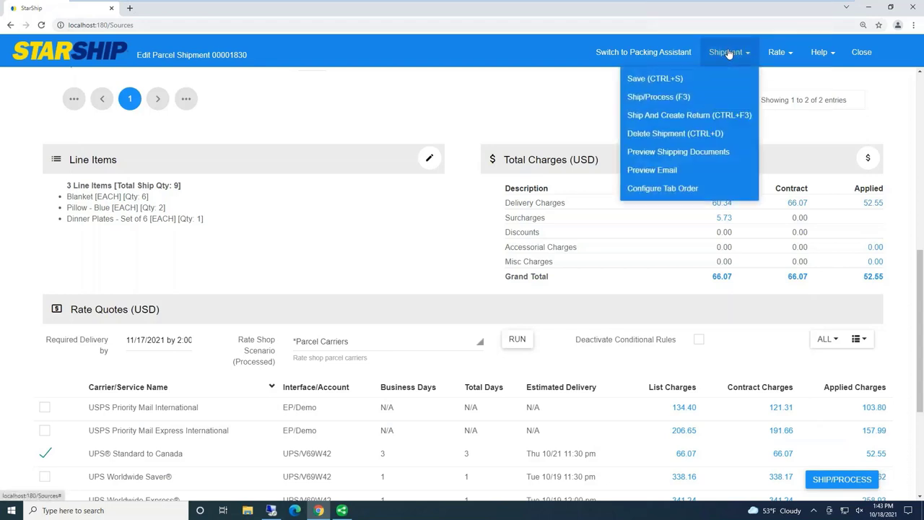
click(658, 97)
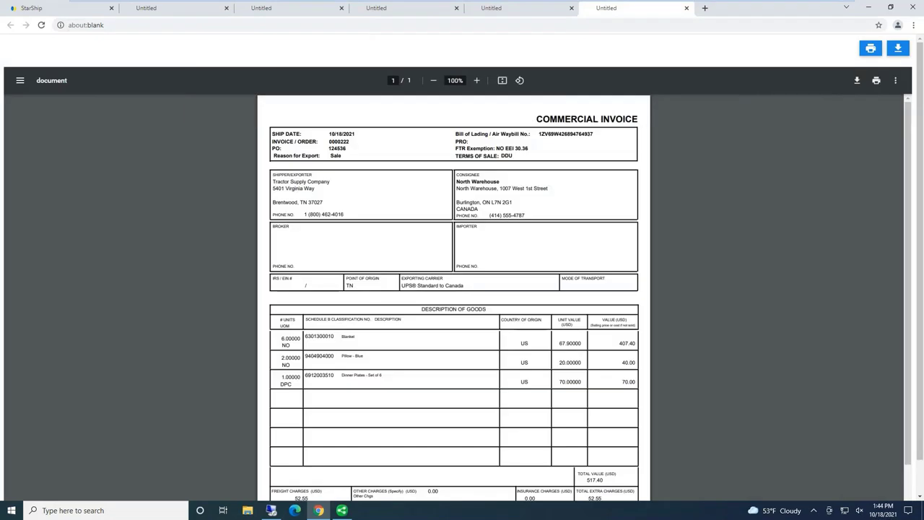
Step: Review the package labels, then close the labels, letter of instructions, certificate of origin and invoice tabs
click(186, 12)
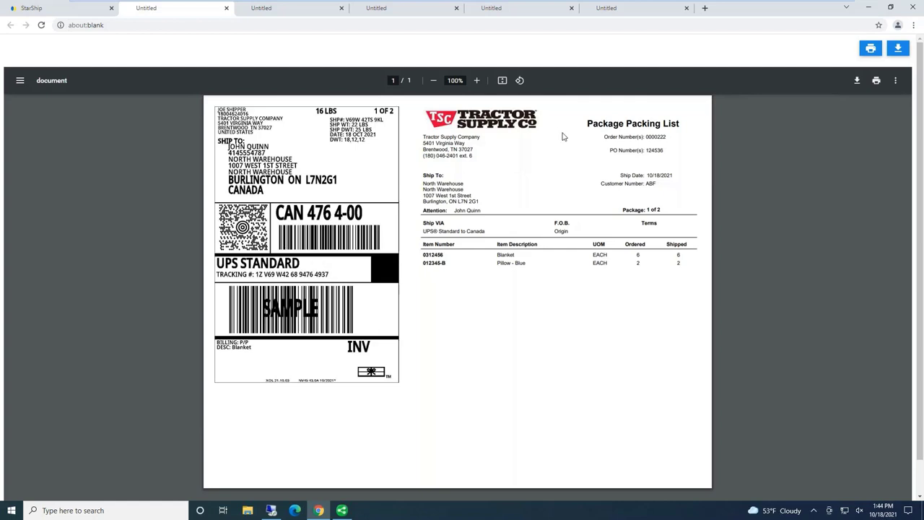
key(ctrl+w)
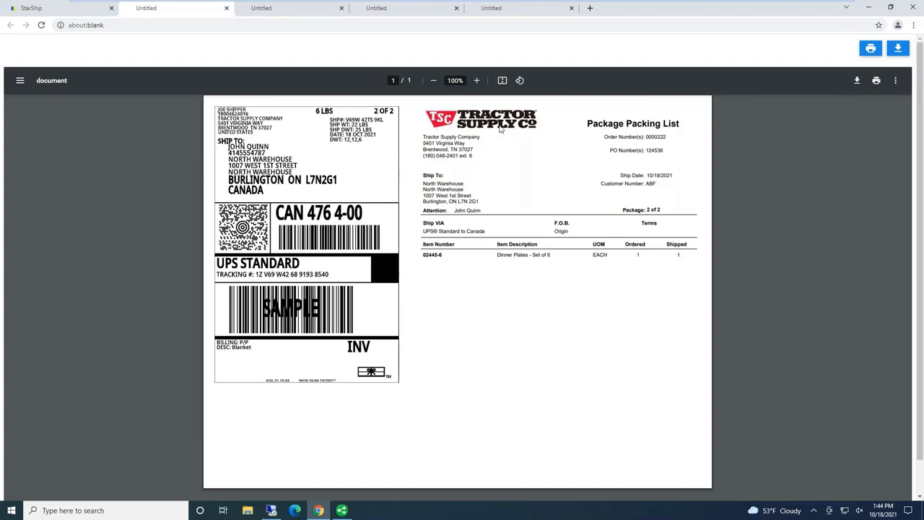
click(226, 8)
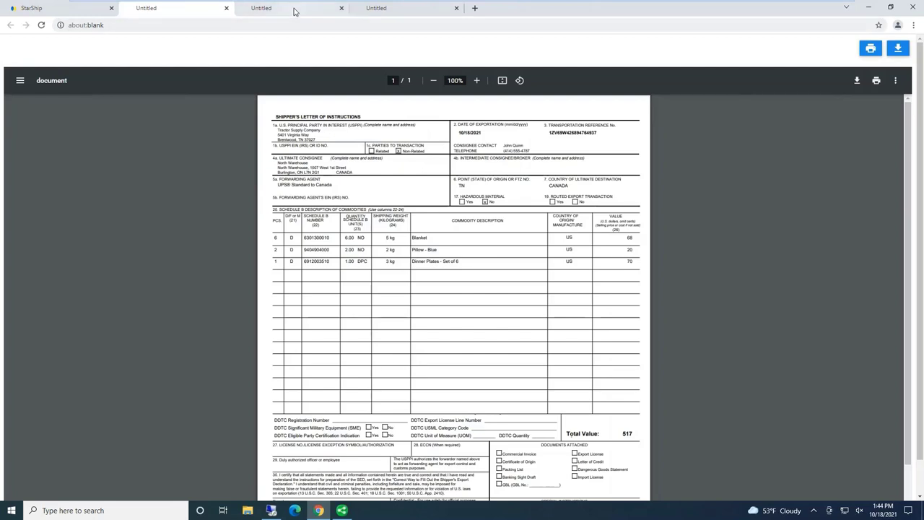
click(226, 8)
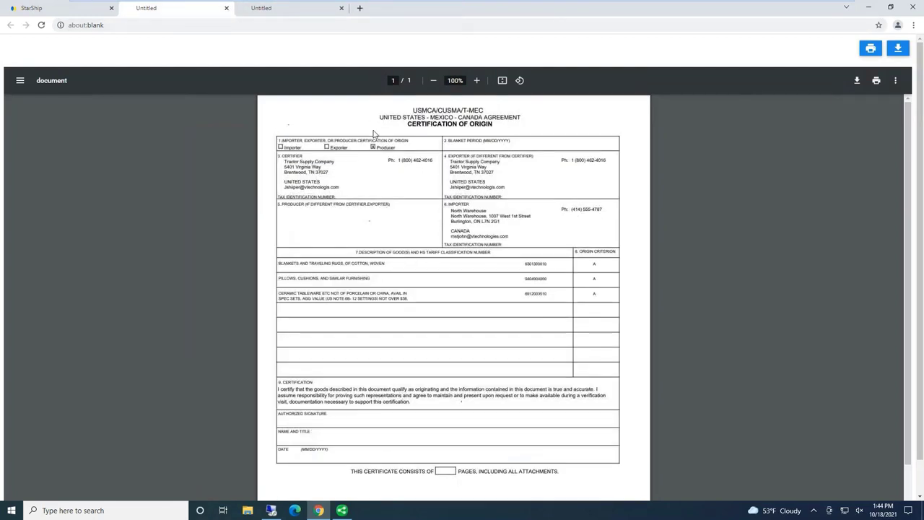
click(226, 8)
scroll(460, 354, down, 1)
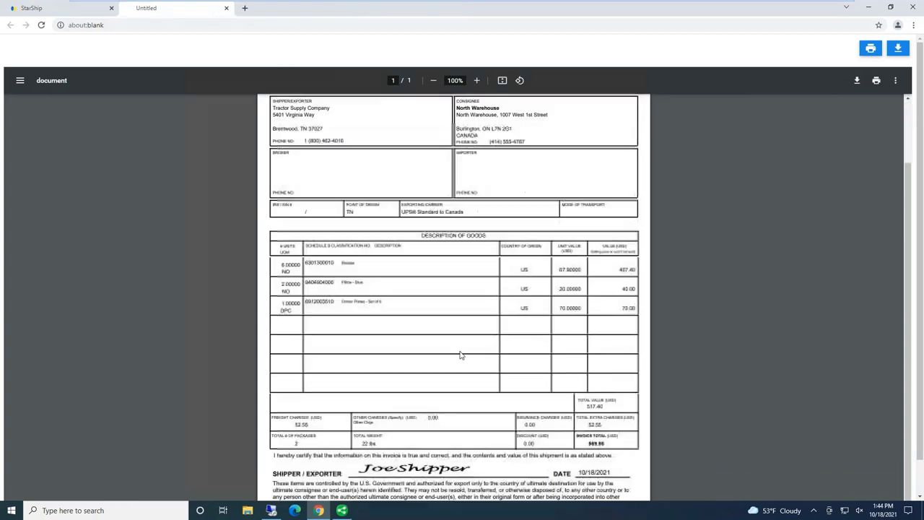
click(227, 8)
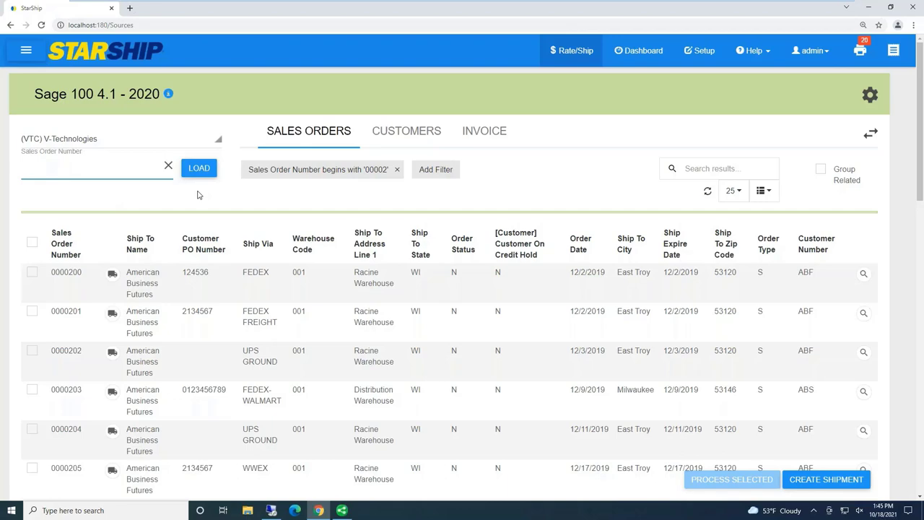
Step: On the Sage 100 desktop, load invoice 0101211 in S/O Invoice Data Entry
click(272, 510)
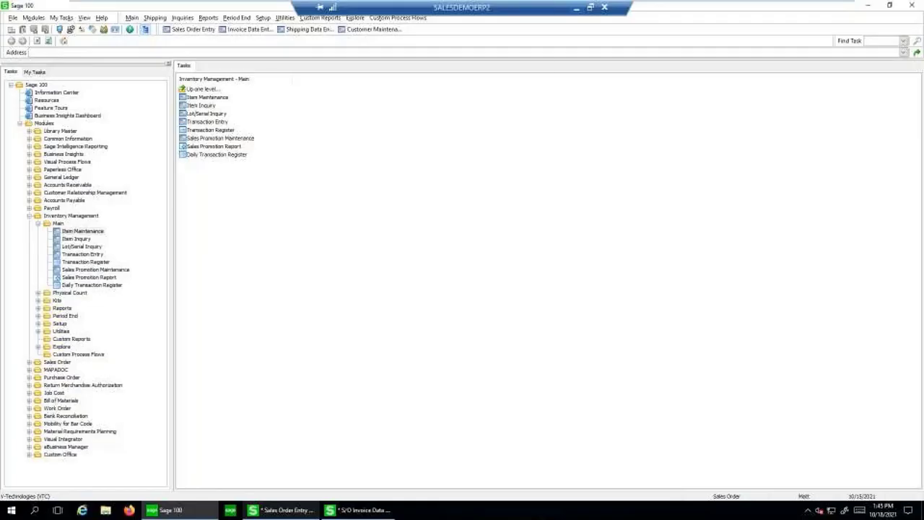
click(361, 510)
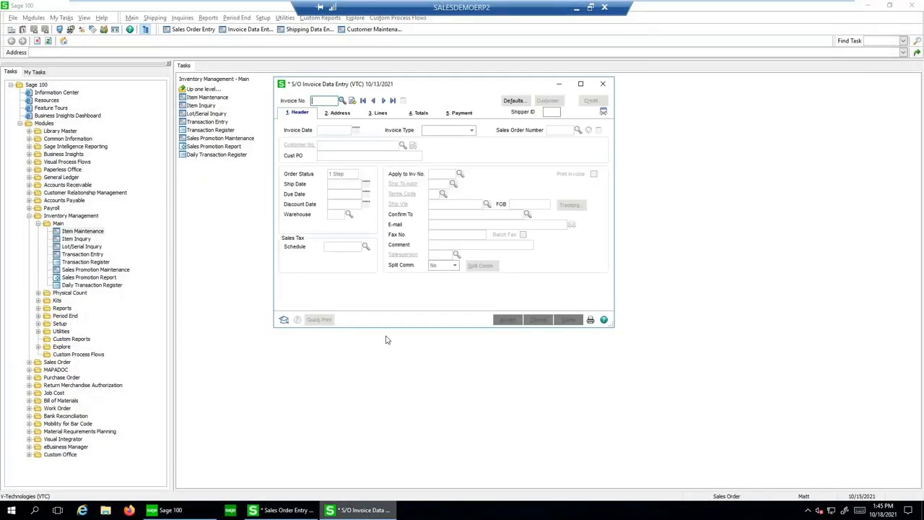
click(392, 101)
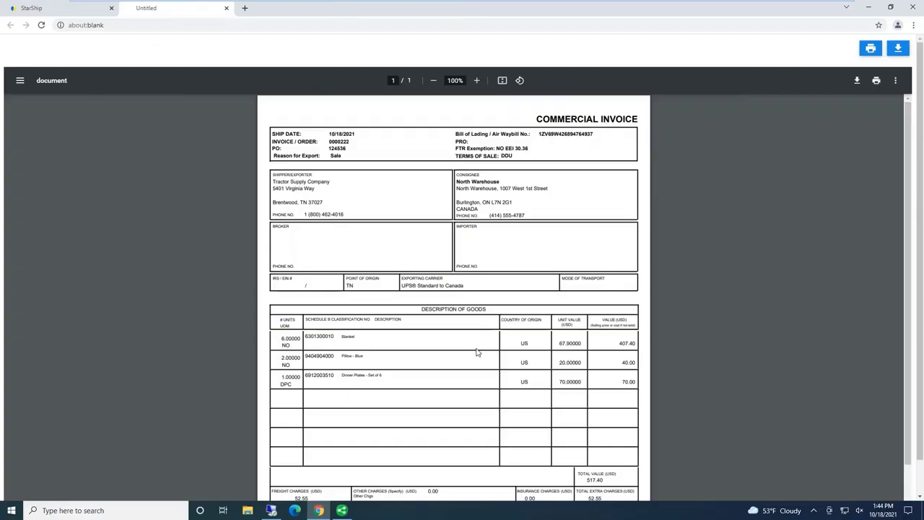
scroll(478, 354, down, 3)
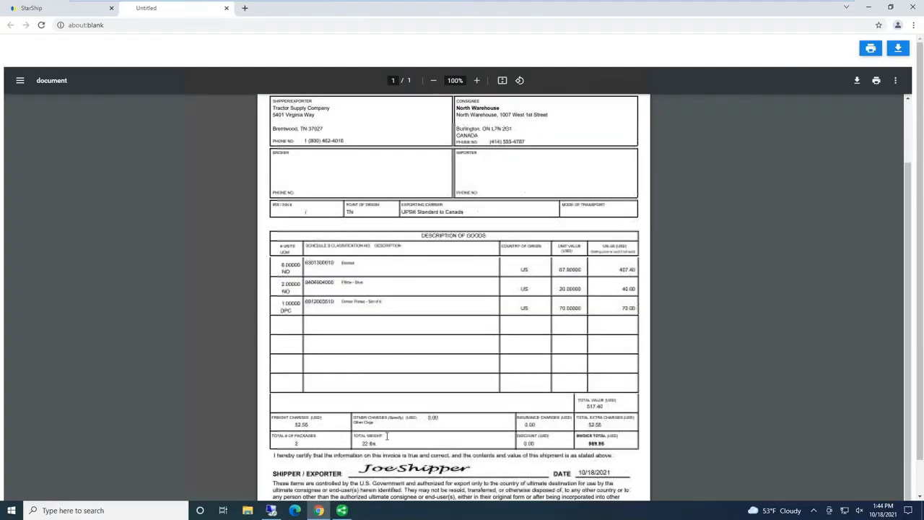
Step: Close the Untitled commercial invoice PDF tab to return to StarShip's Sales Orders page
click(227, 8)
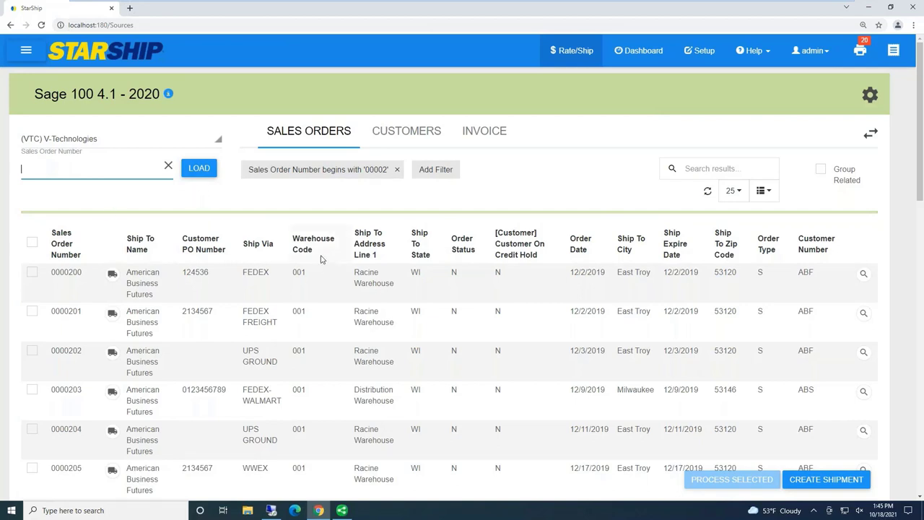
Step: In Sage 100 invoice 0101211, review both UPS packages' tracking and package 0001's items
click(272, 510)
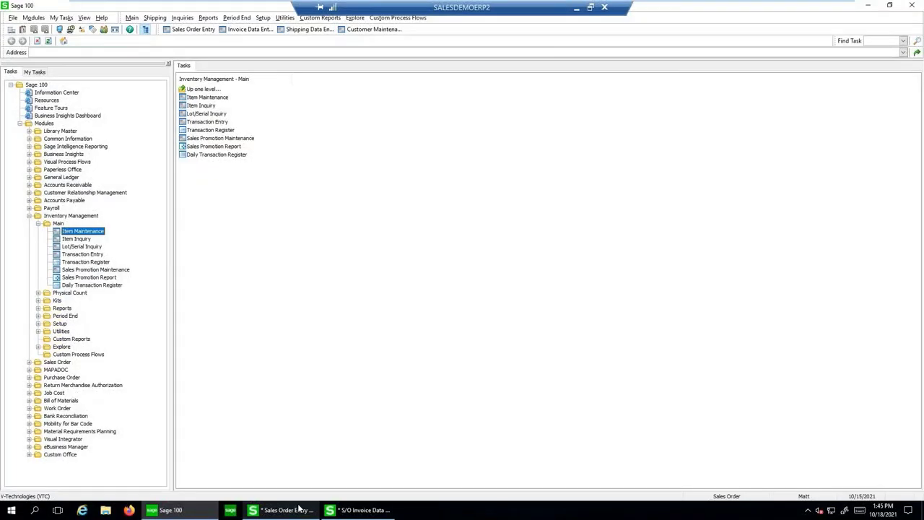
click(361, 509)
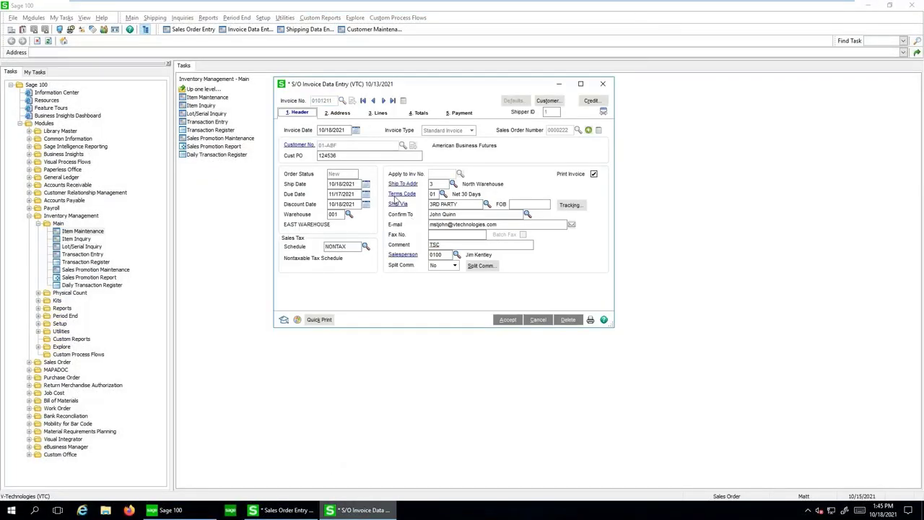
click(577, 209)
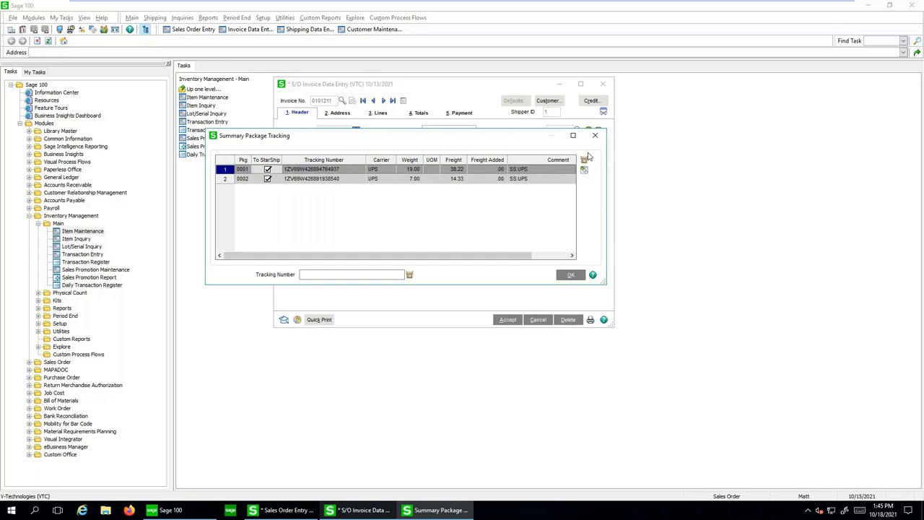
click(585, 170)
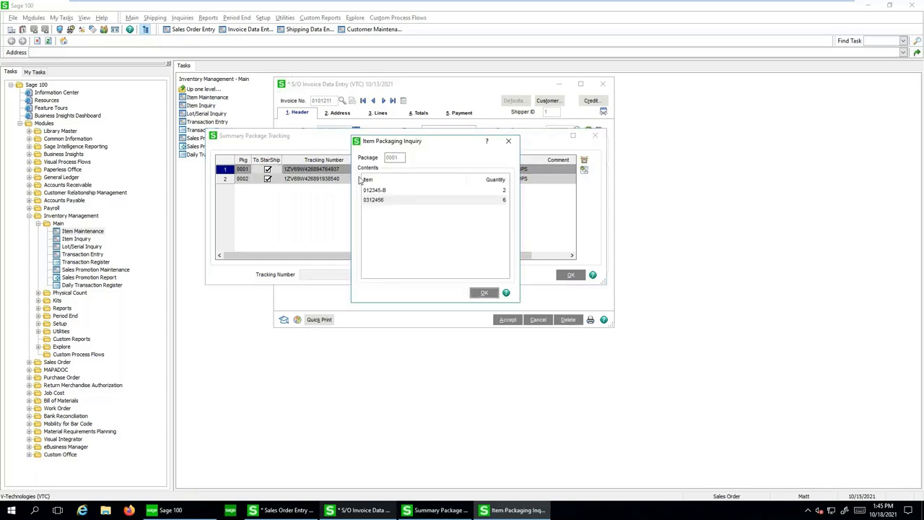
click(482, 292)
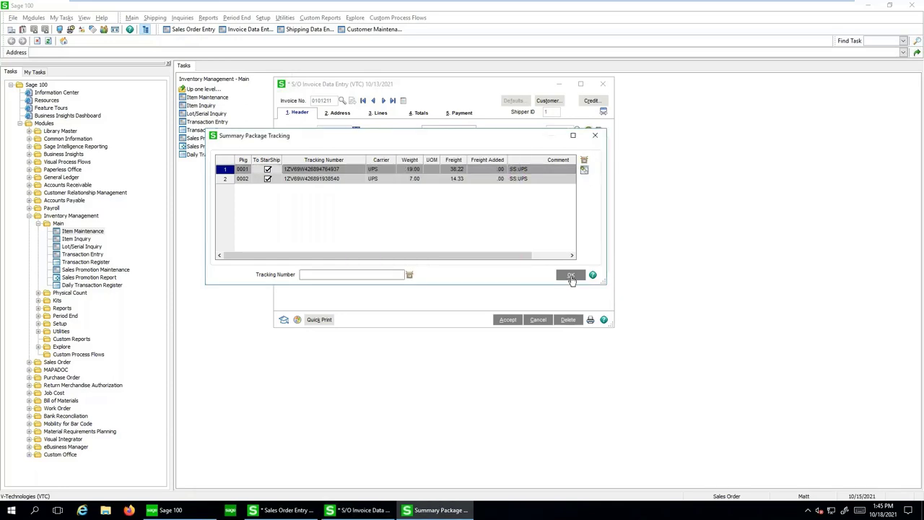
click(570, 275)
Step: Change invoice 0101211's freight amount from 52.55 to 75.00 and accept the invoice
click(420, 114)
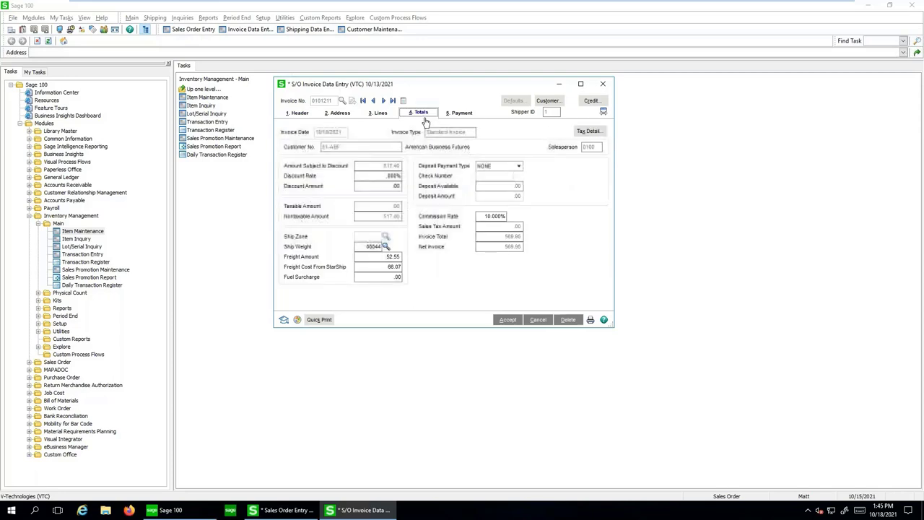
click(381, 256)
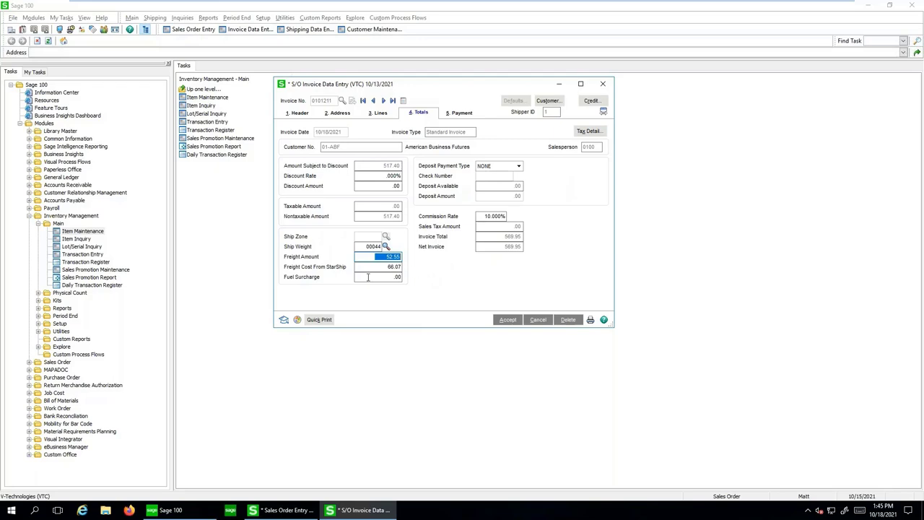
click(378, 267)
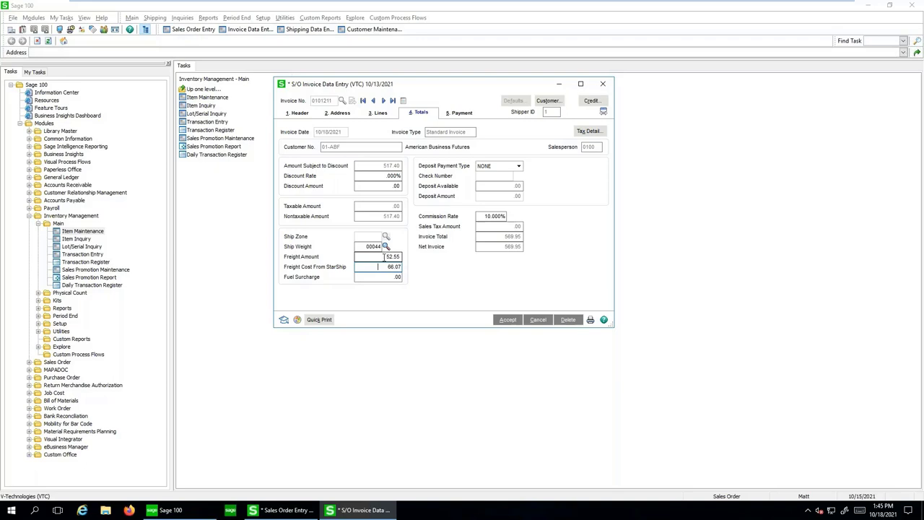
click(384, 257)
text(75)
click(508, 320)
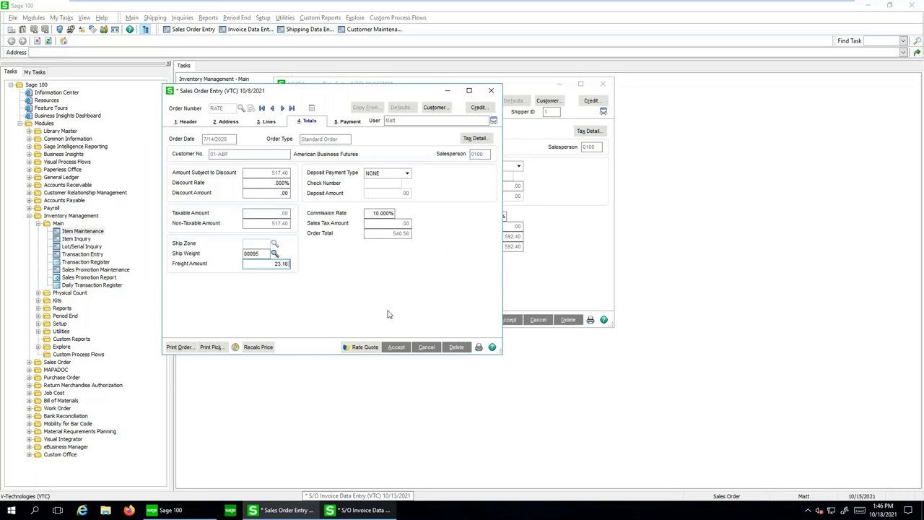
Step: Minimize the SALESDEMOERP2 remote session to return to the local desktop
click(357, 348)
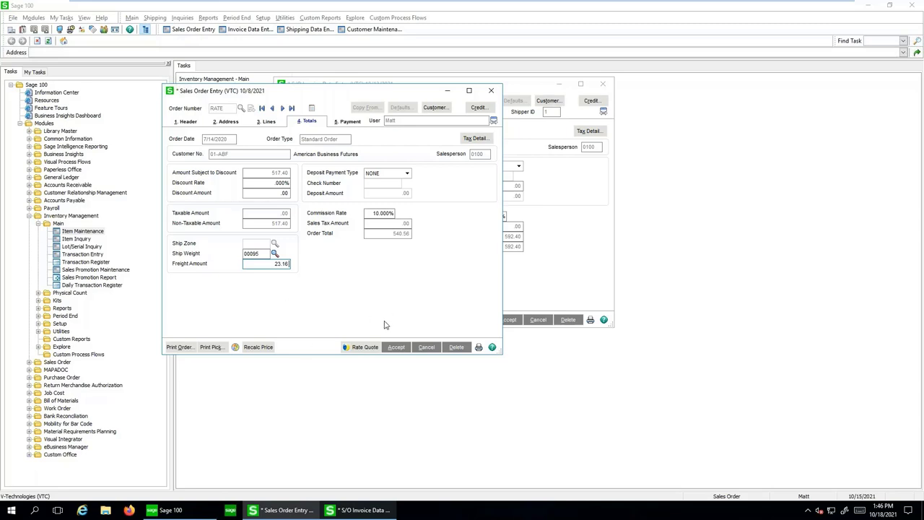
mouse_move(572, 17)
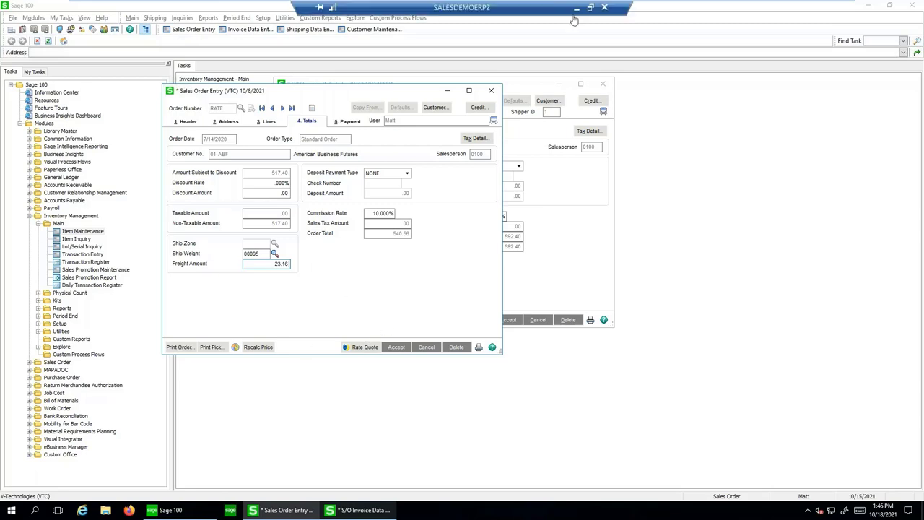
click(576, 9)
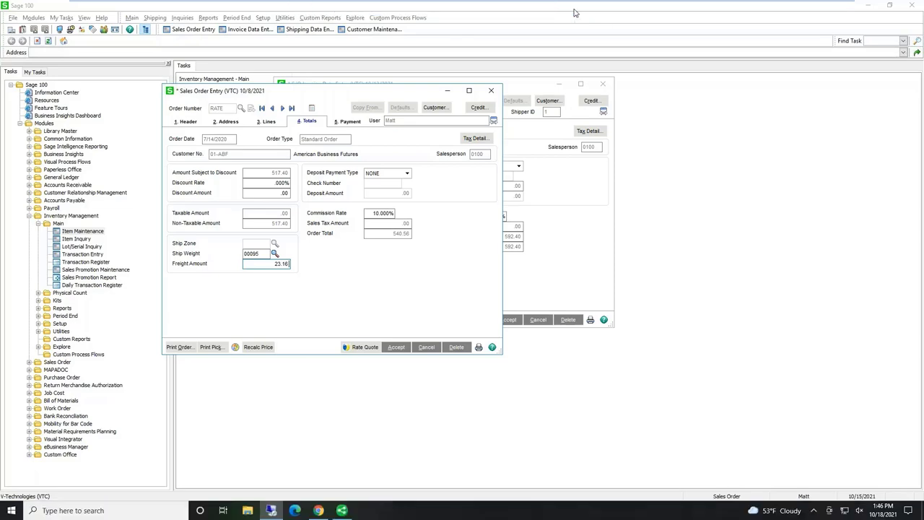
Step: View the Customers by Location map dashboard, then list the 17 pending eNotify emails
click(638, 50)
click(44, 381)
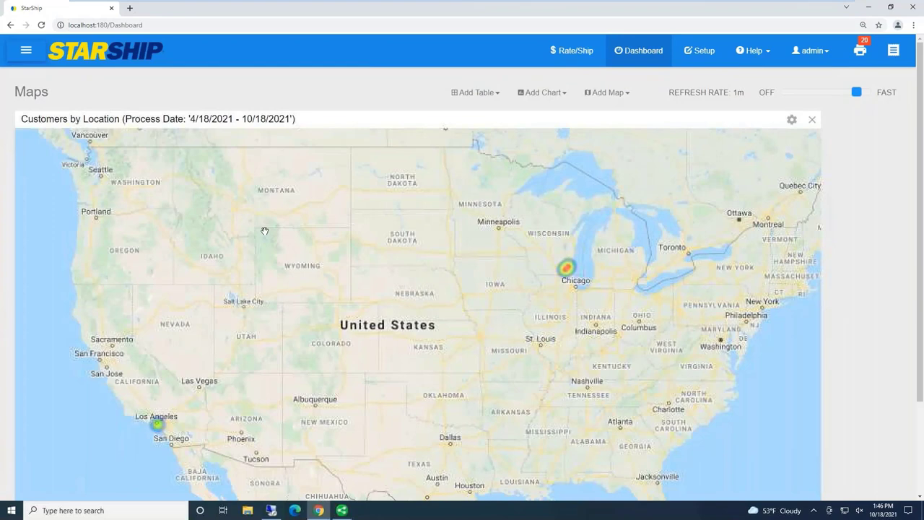
click(26, 50)
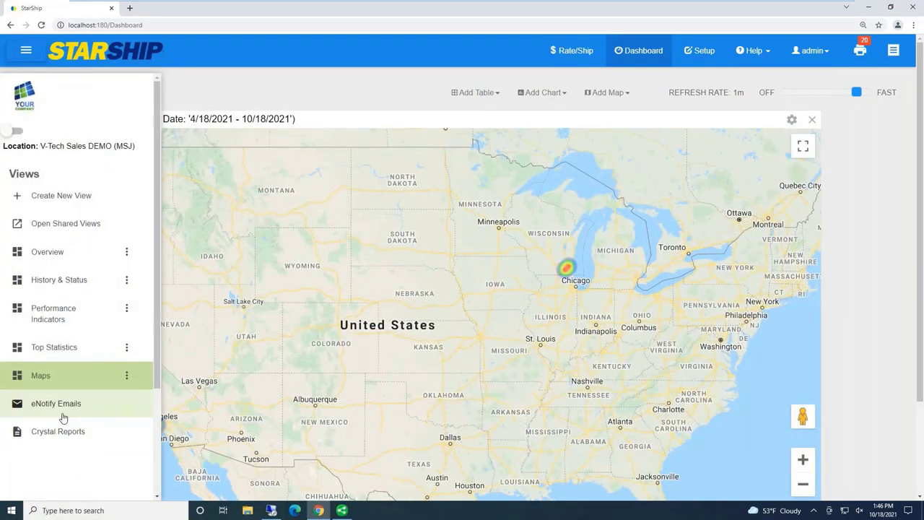
click(63, 411)
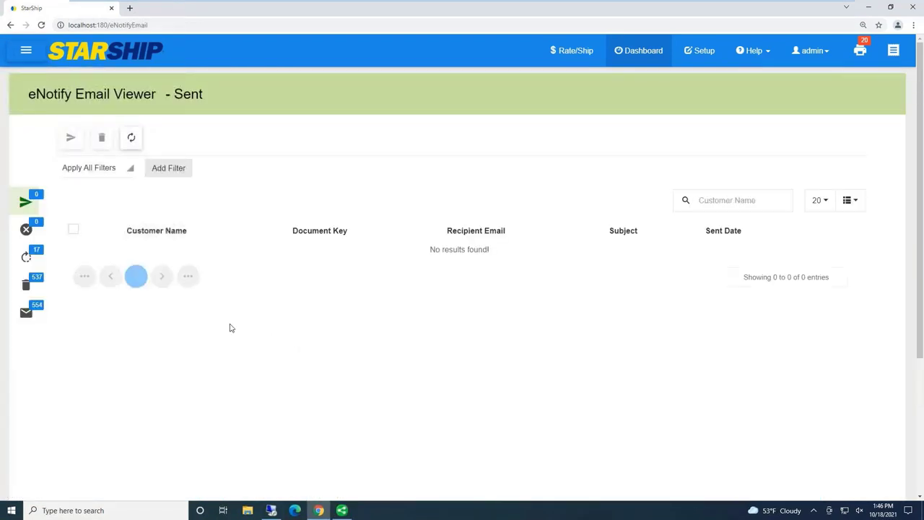
click(33, 257)
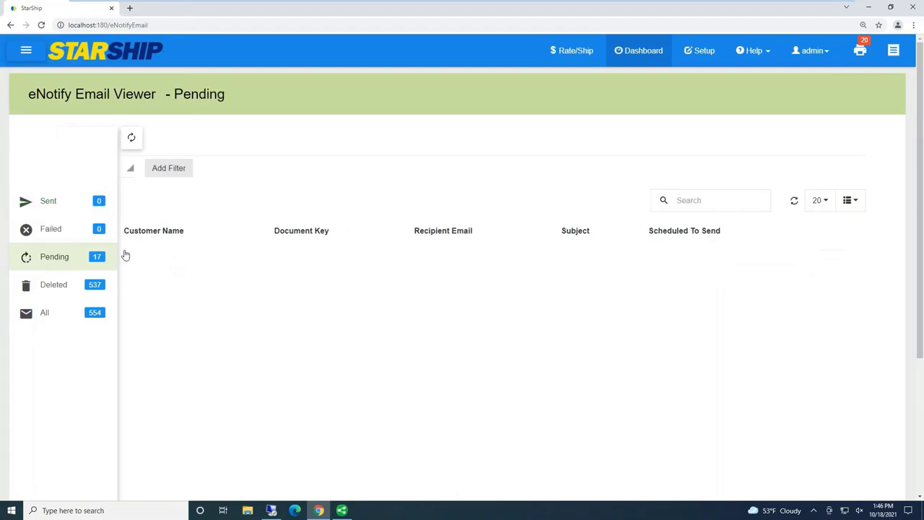